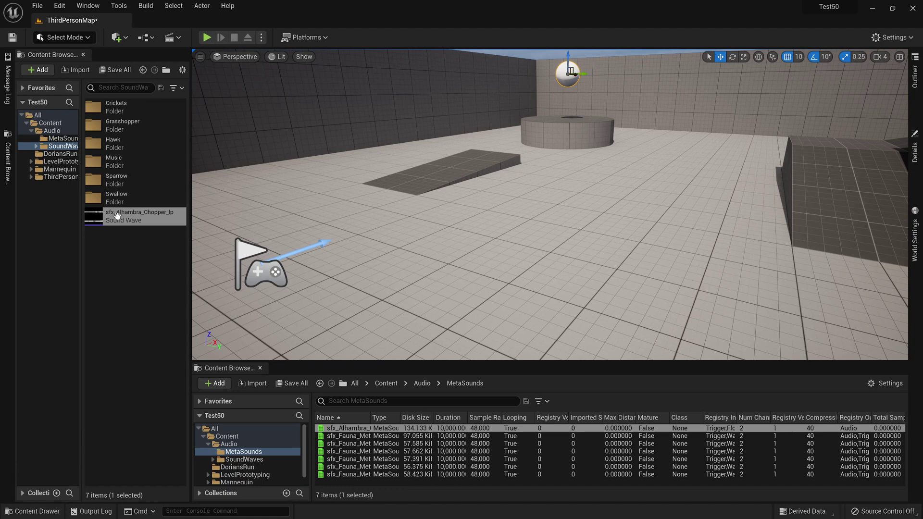
Step: Preview the sfx_Alhambra_Chopper_lp sound wave, then start a Play-in-Editor session of ThirdPersonMap
mouse_move(94, 219)
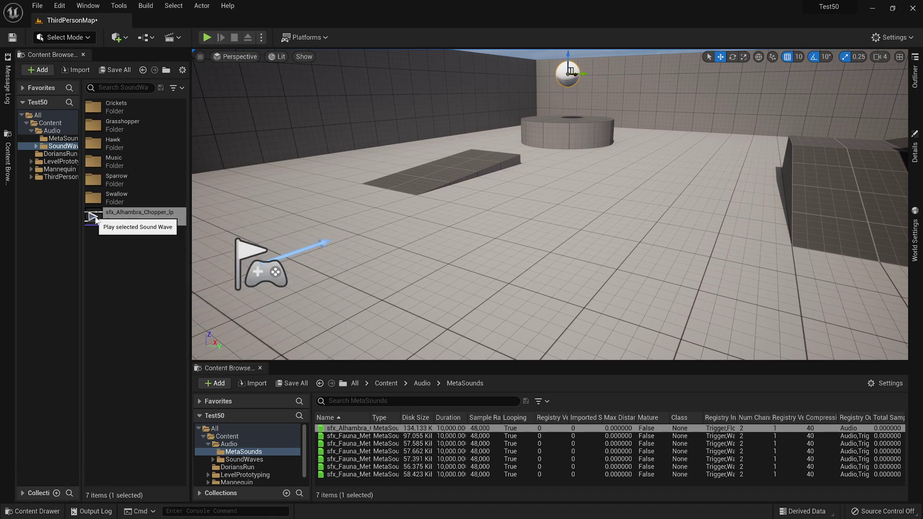
click(94, 219)
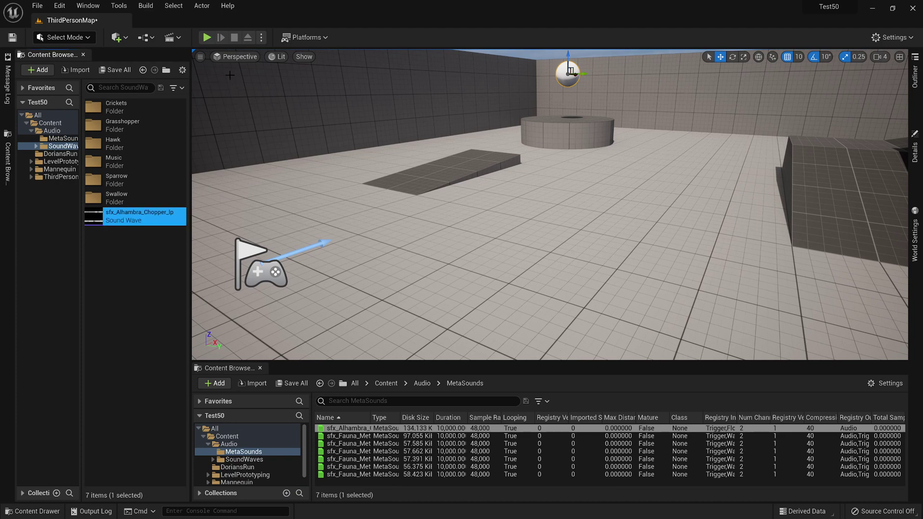
click(206, 38)
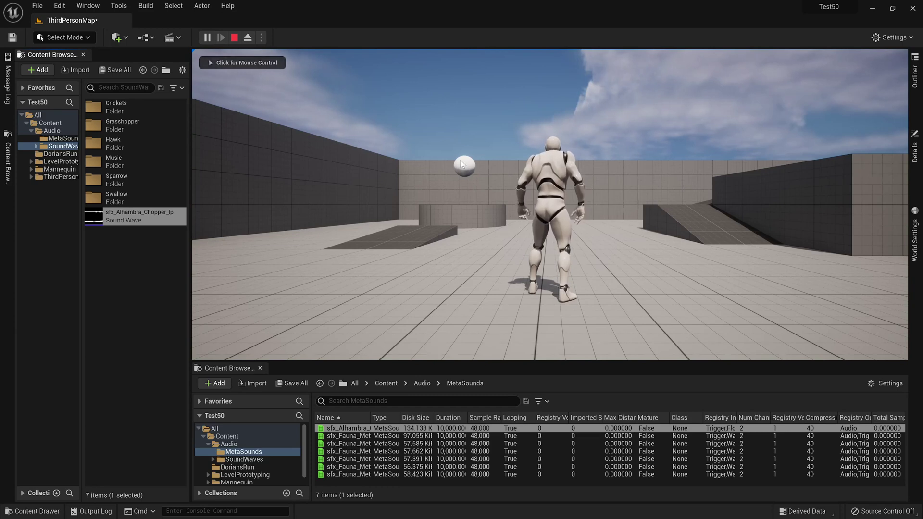
Step: Run the mannequin with WASD through the level and around the sphere to hear the chopper loop
click(459, 167)
key(w)
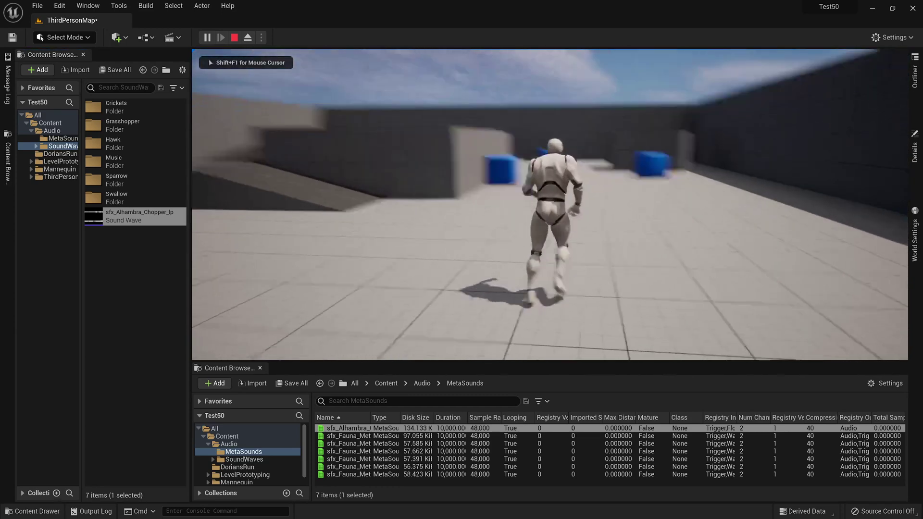
key(d)
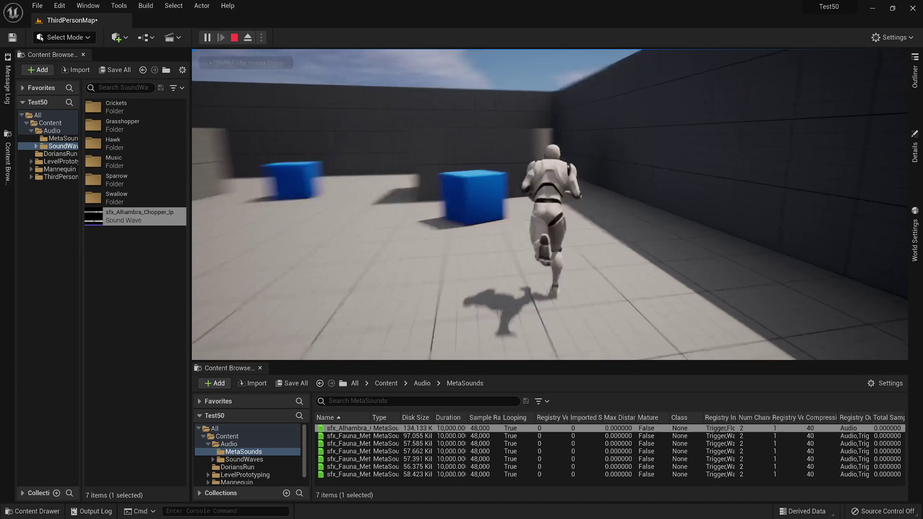
key(w)
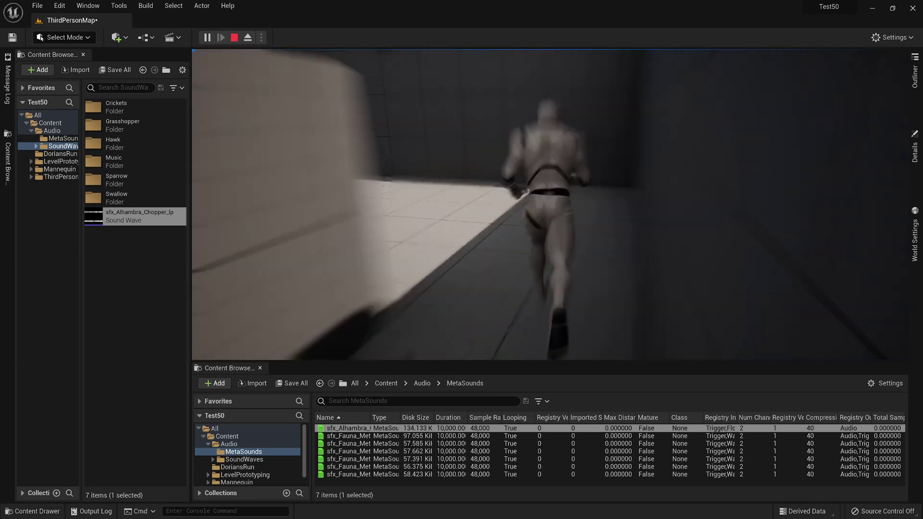
key(w)
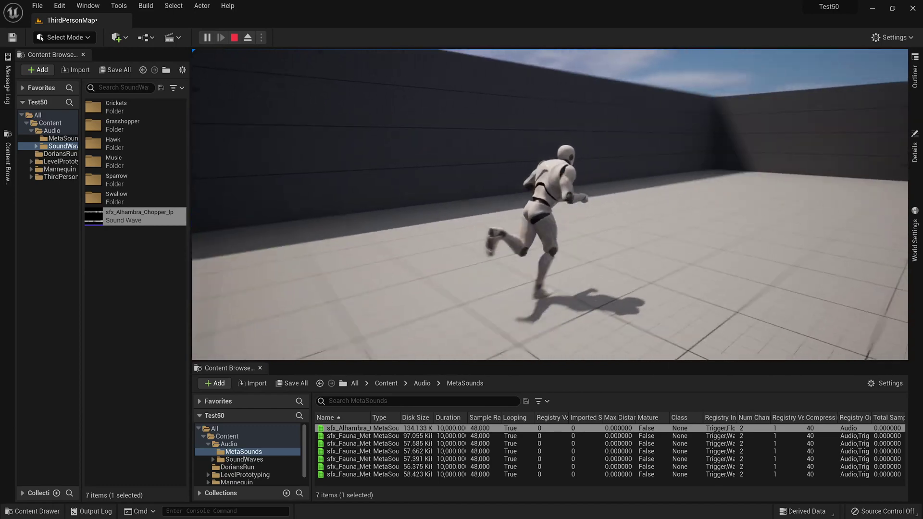
key(s)
key(w)
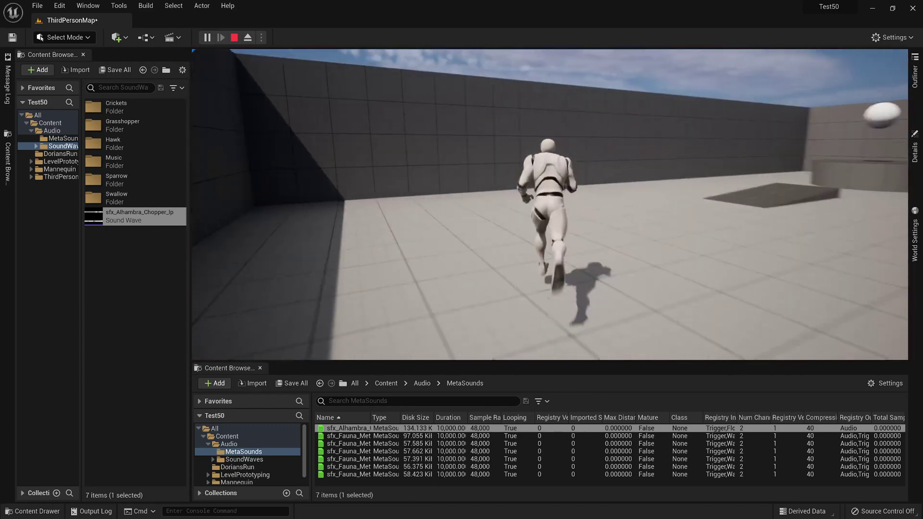
key(a)
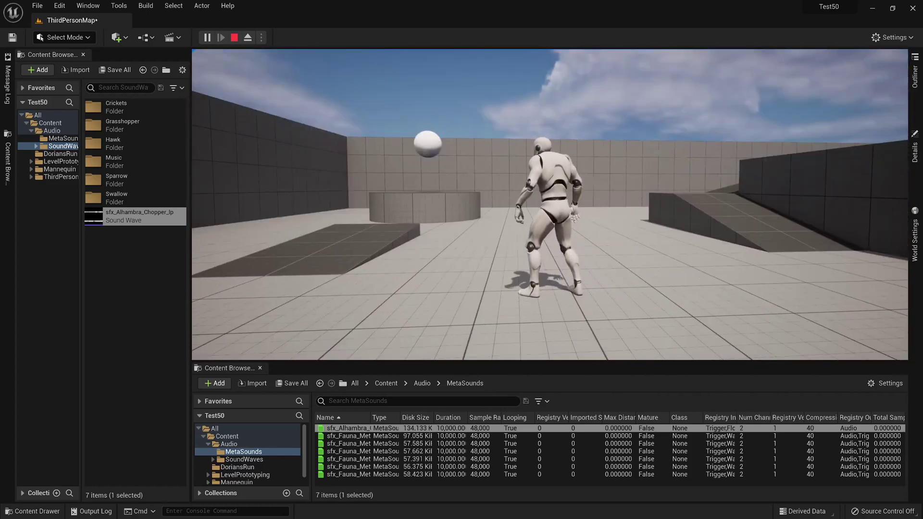
key(Escape)
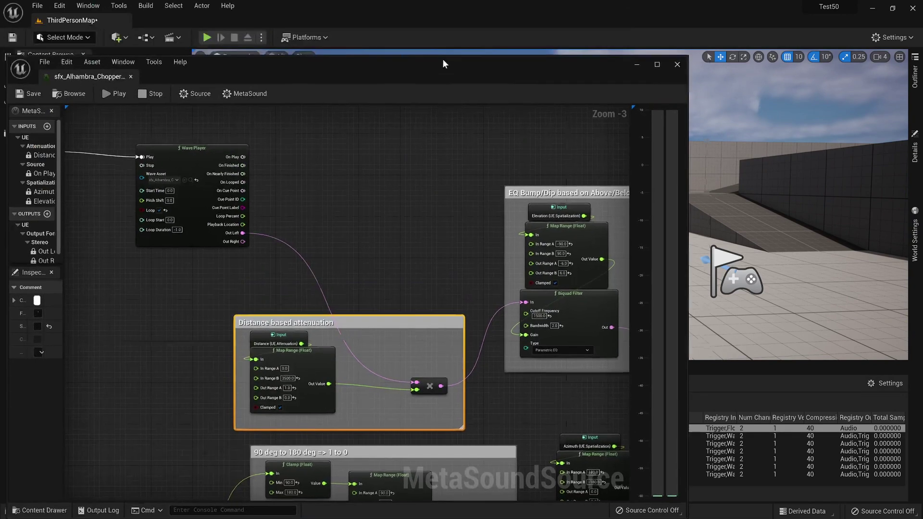
drag(443, 58, 538, 59)
double_click(538, 59)
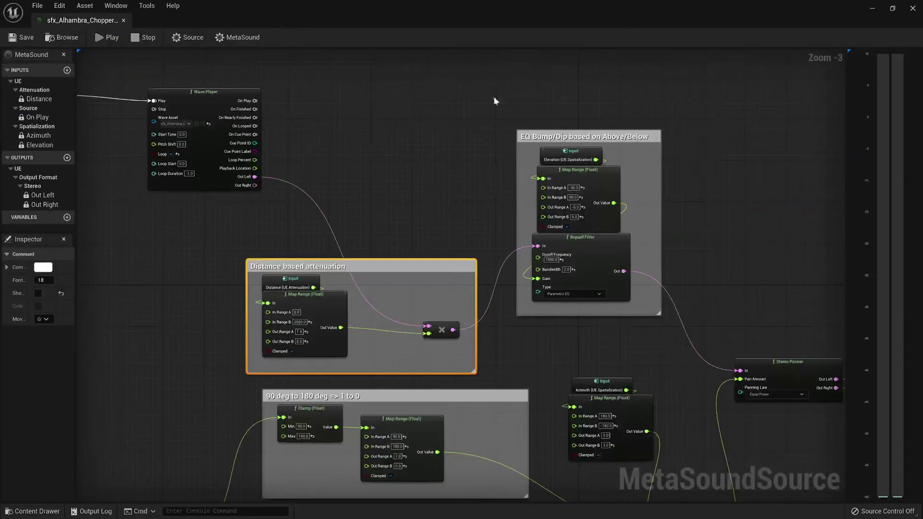
key(alt+Tab)
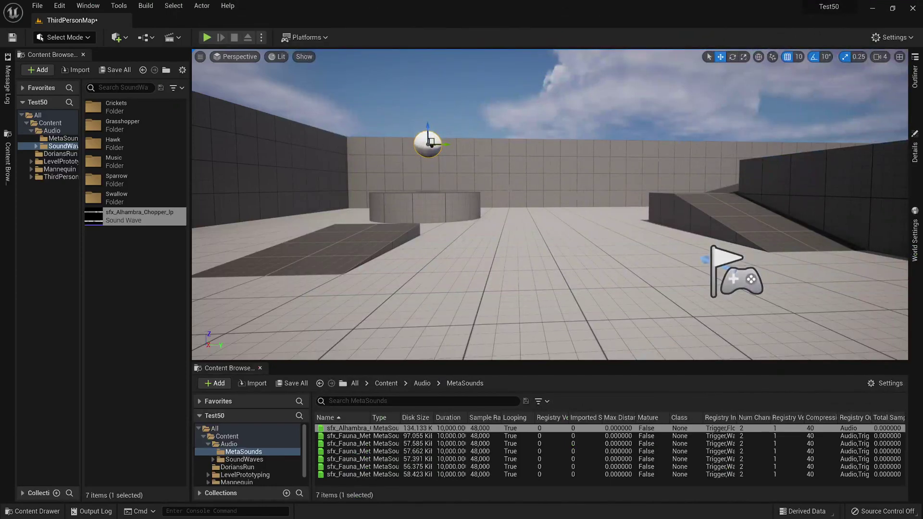
click(915, 147)
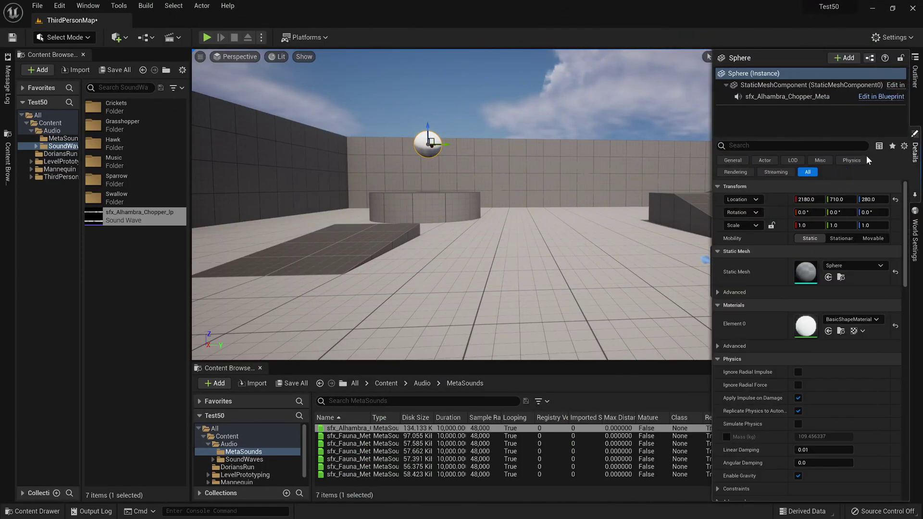
click(787, 96)
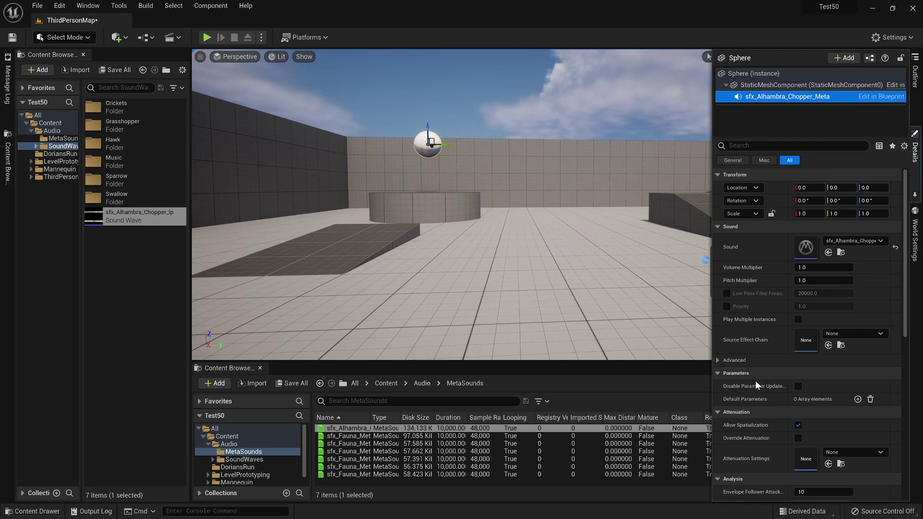
scroll(765, 435, down, 2)
scroll(762, 446, down, 3)
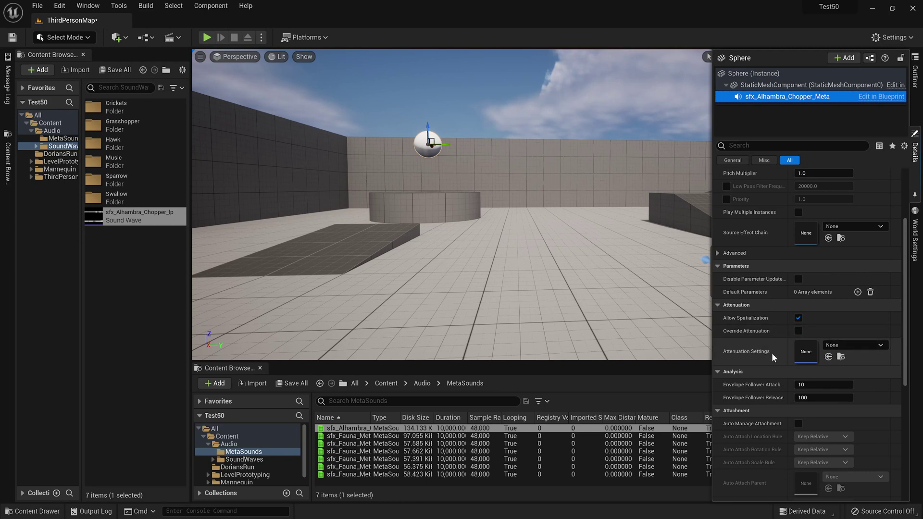
mouse_move(770, 357)
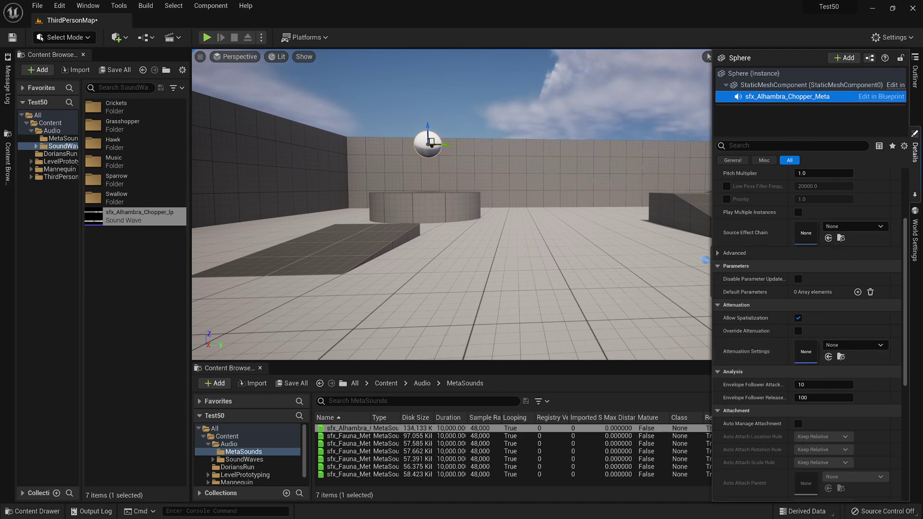
click(425, 139)
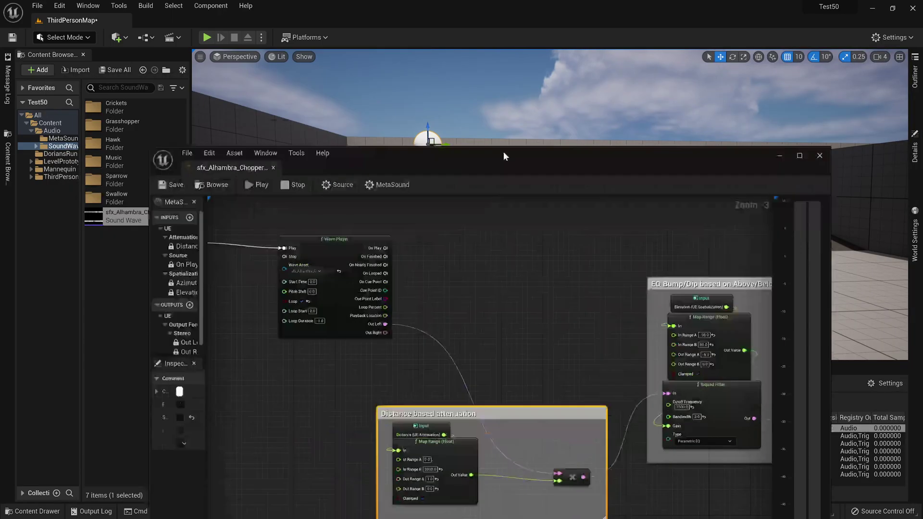
Step: Maximize the chopper MetaSound editor and nudge the On Play input and Wave Player nodes
drag(504, 152, 529, 62)
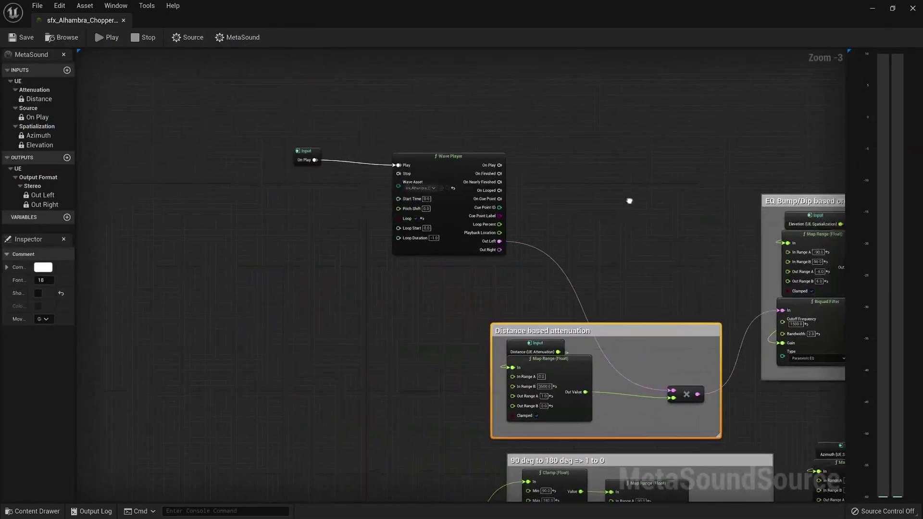
click(299, 134)
ctrl+click(453, 167)
mouse_move(453, 167)
mouse_down()
mouse_move(472, 154)
mouse_move(448, 162)
mouse_up()
click(568, 181)
right_drag(567, 181, 392, 114)
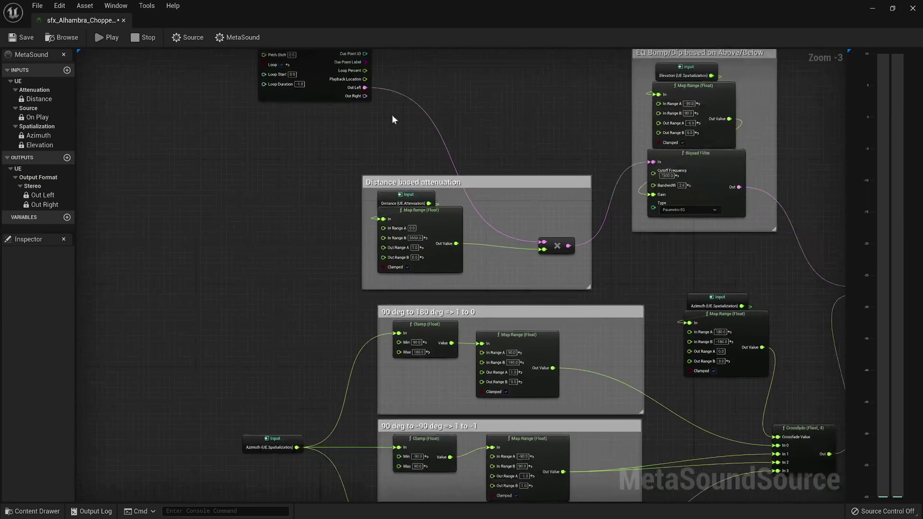
scroll(392, 132, up, 3)
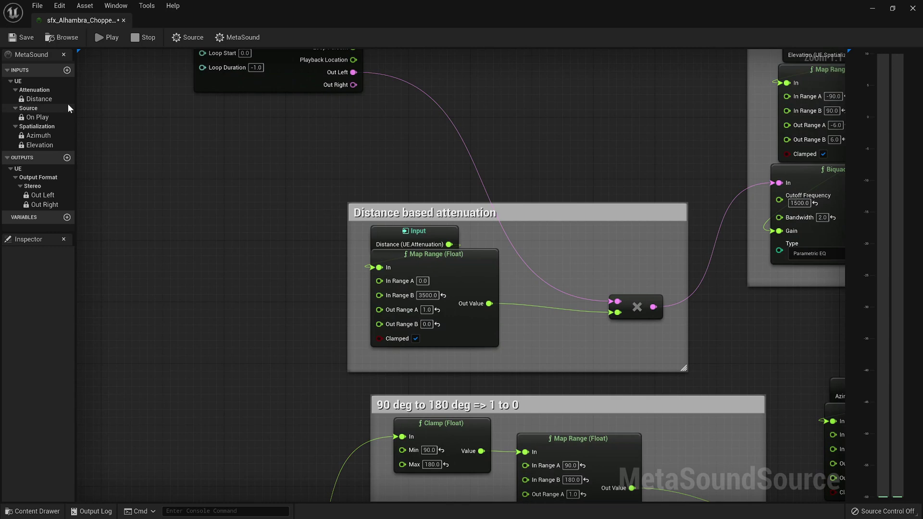
Step: Widen the left panel and show the asset's UE.Attenuation and UE.Spatialization interfaces
drag(76, 107, 131, 107)
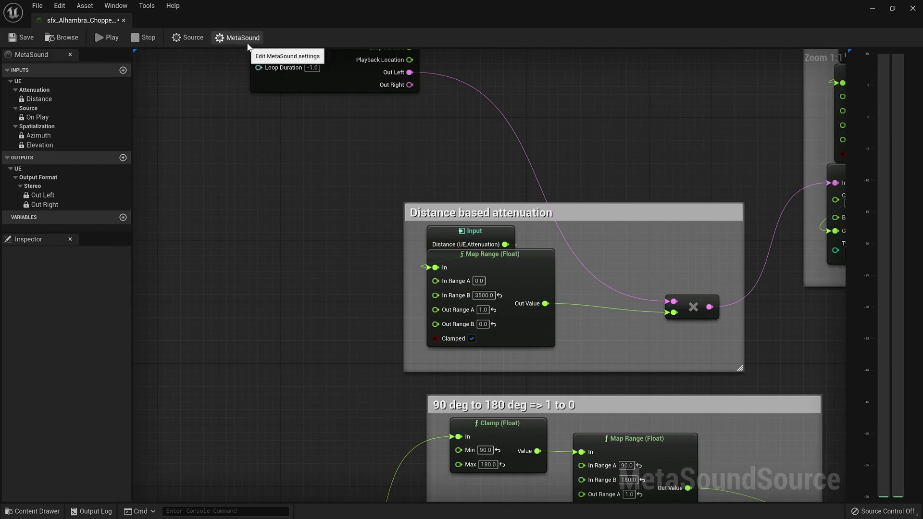
click(229, 37)
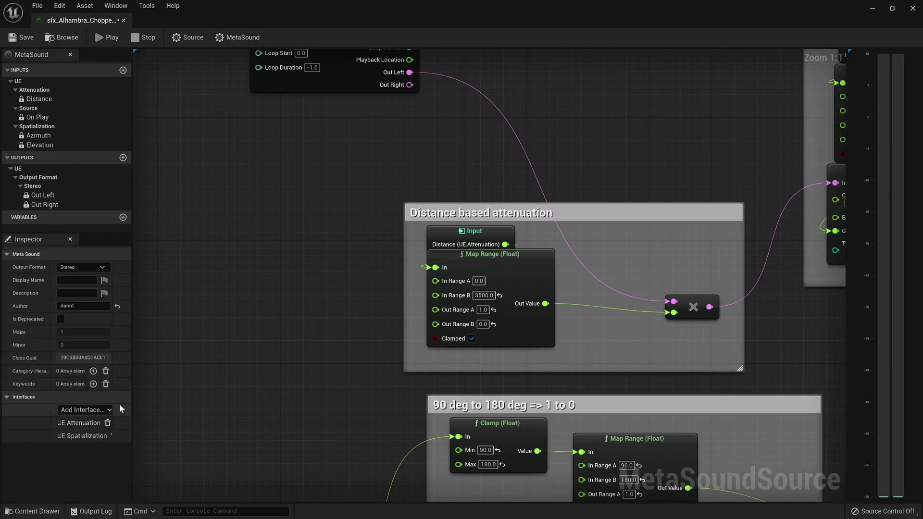
drag(132, 409, 199, 409)
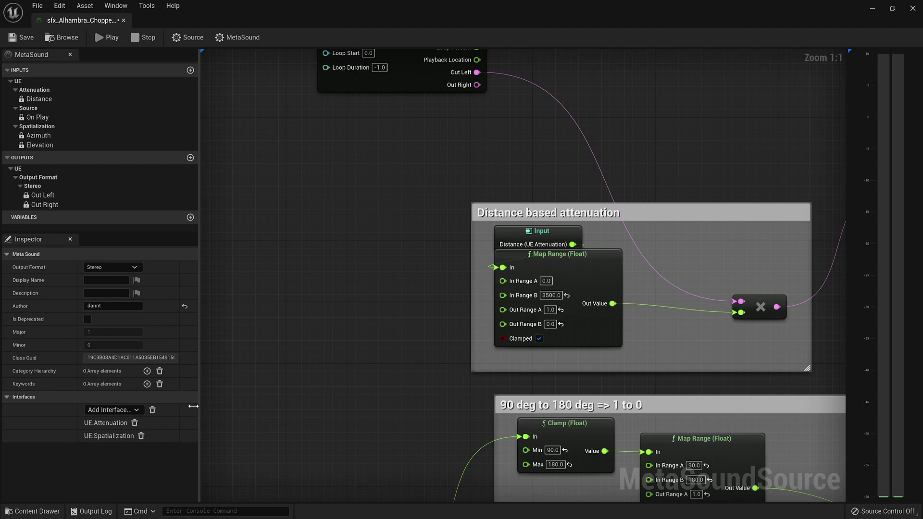
click(133, 409)
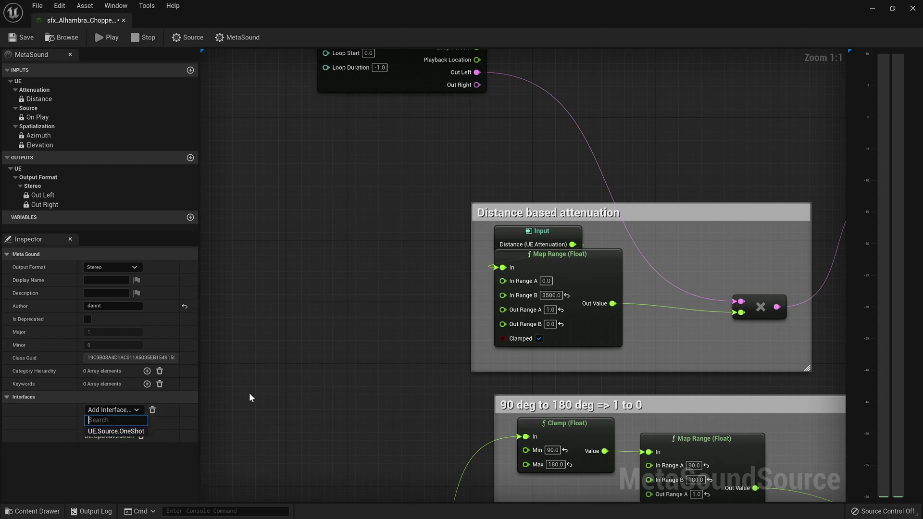
click(215, 382)
drag(199, 382, 182, 378)
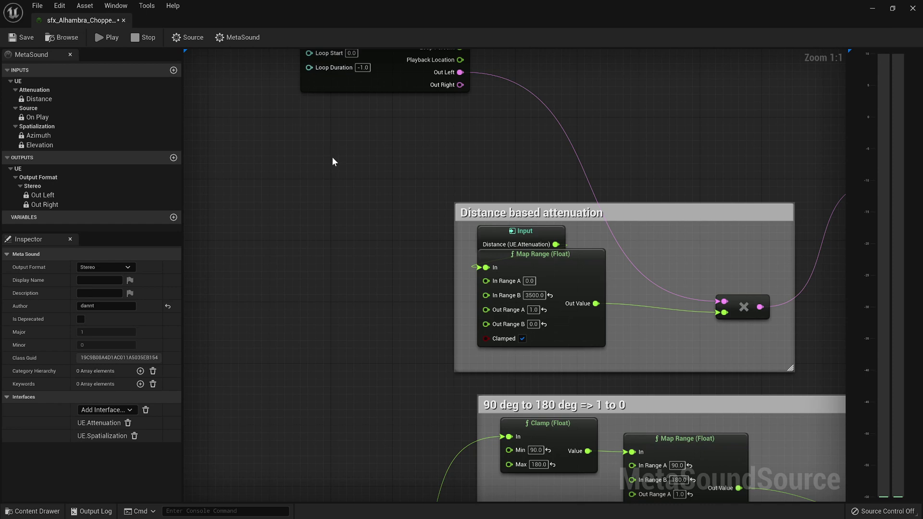
right_drag(405, 209, 364, 275)
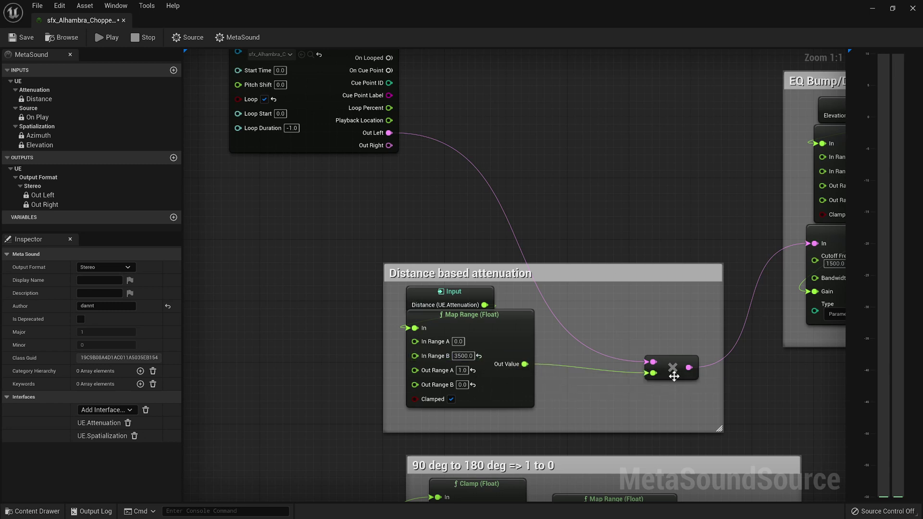
right_drag(680, 362, 590, 369)
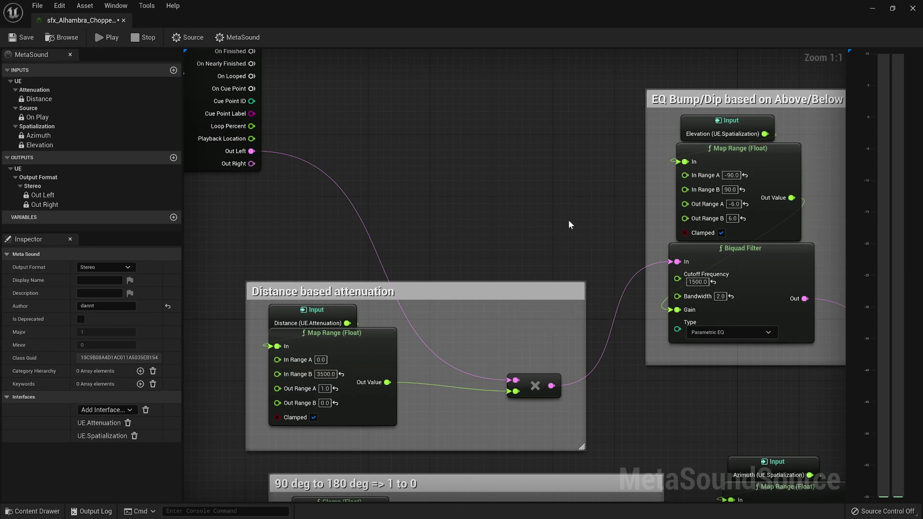
right_drag(691, 156, 469, 173)
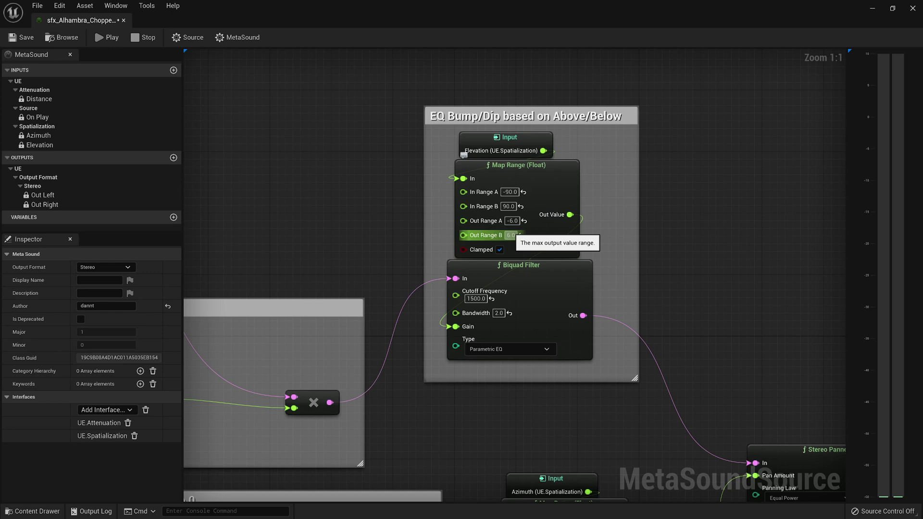
Step: Select the azimuth Input, Map Range and Crossfade nodes and move them lower
right_drag(576, 367, 699, 126)
scroll(601, 171, down, 4)
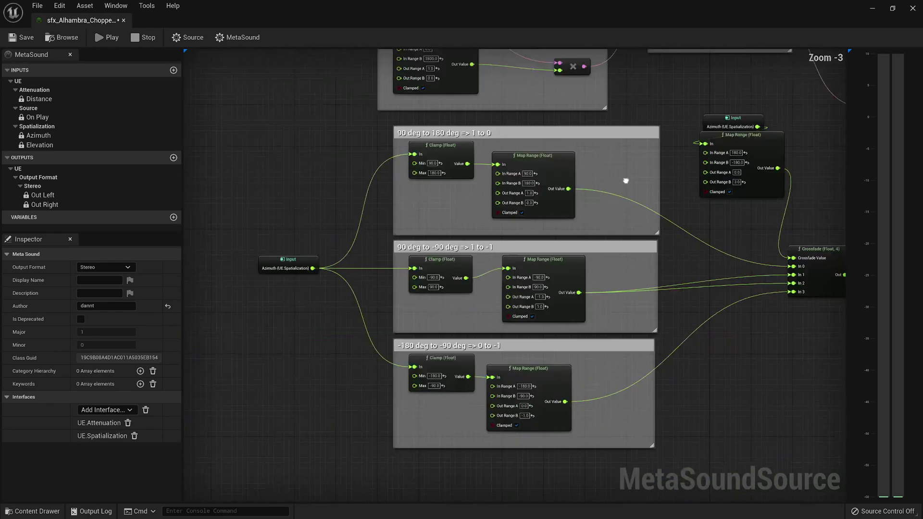
right_drag(626, 181, 543, 154)
drag(244, 136, 614, 412)
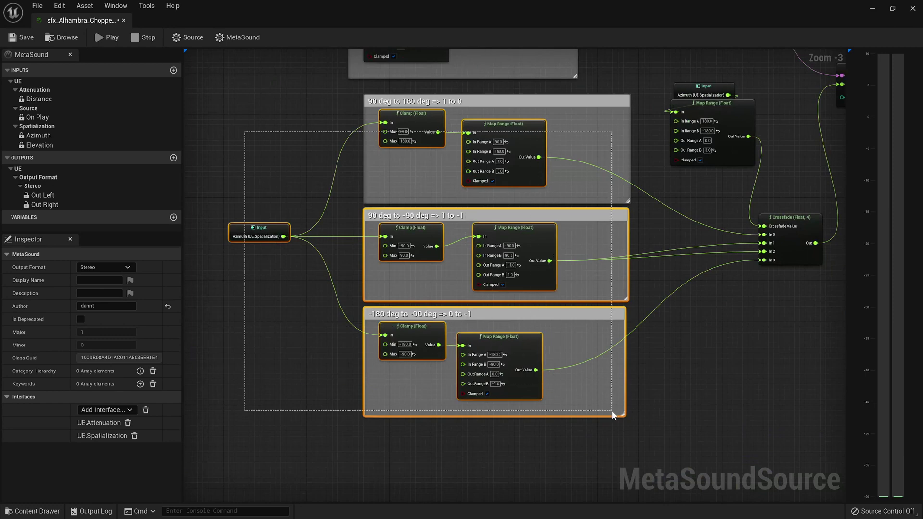
drag(247, 81, 618, 417)
drag(537, 102, 568, 178)
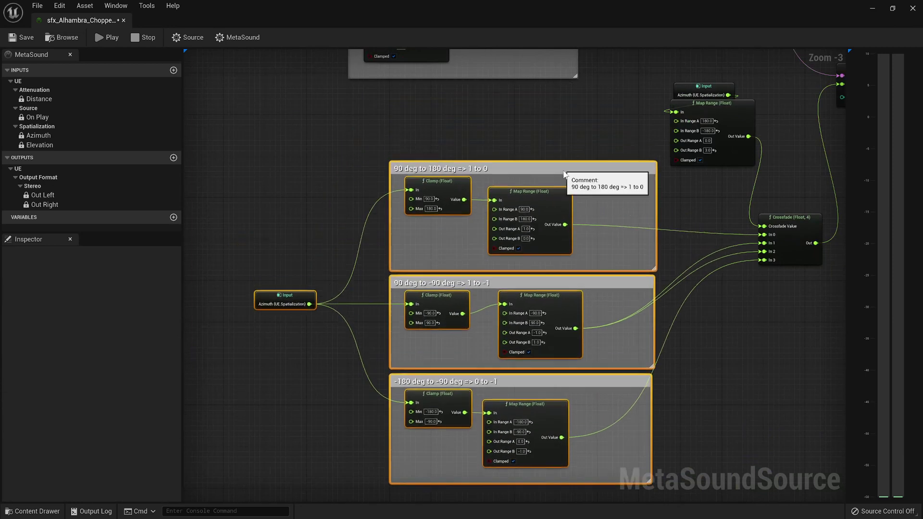
right_drag(743, 342, 597, 336)
drag(564, 76, 641, 301)
ctrl+click(644, 231)
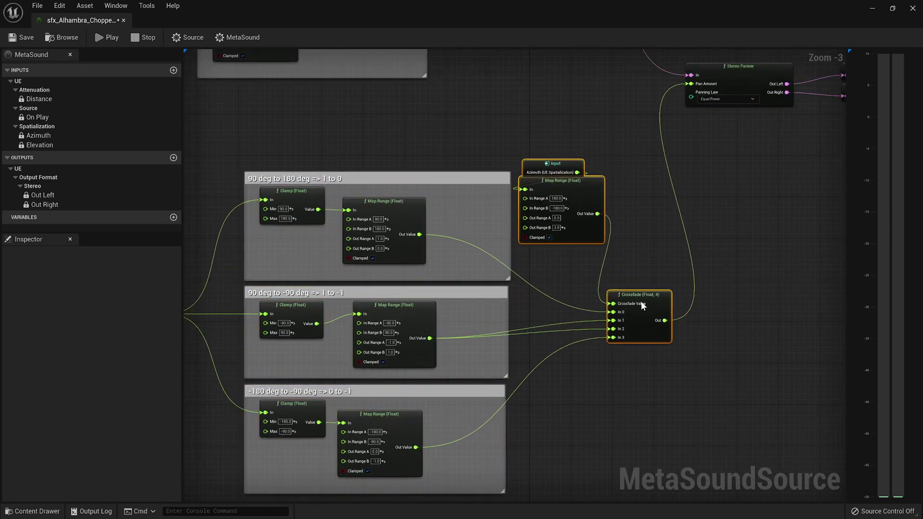
click(656, 236)
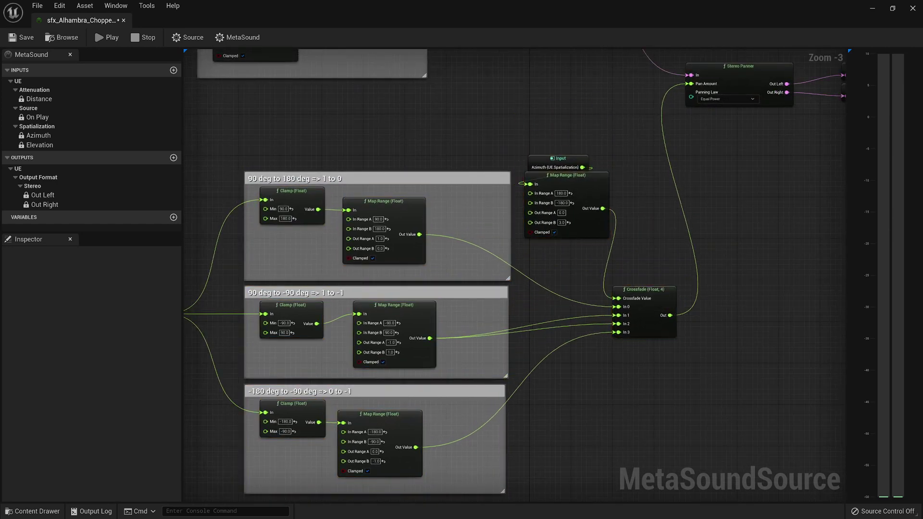
Step: Move the Stereo Panner and both Output nodes down-right, then recenter on the azimuth groups
right_drag(742, 71, 675, 131)
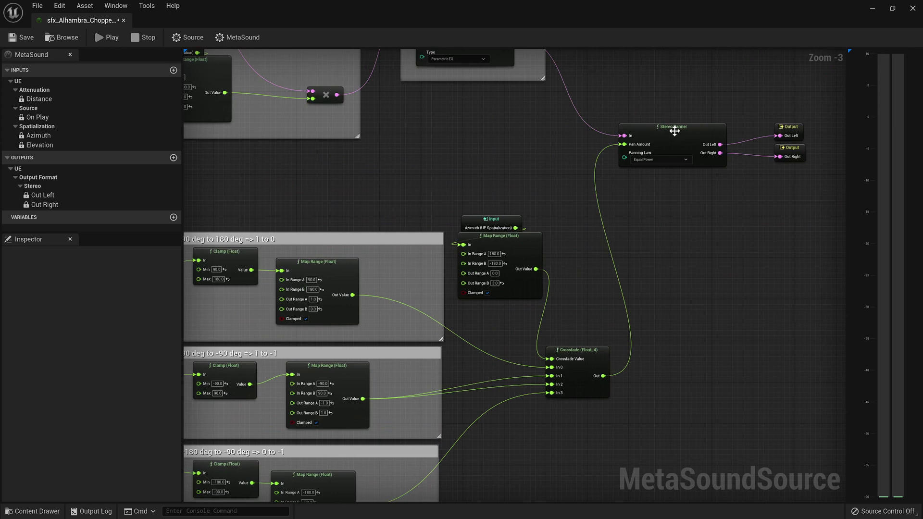
mouse_move(675, 131)
mouse_down()
mouse_move(693, 143)
mouse_move(685, 135)
mouse_up()
drag(685, 84, 824, 264)
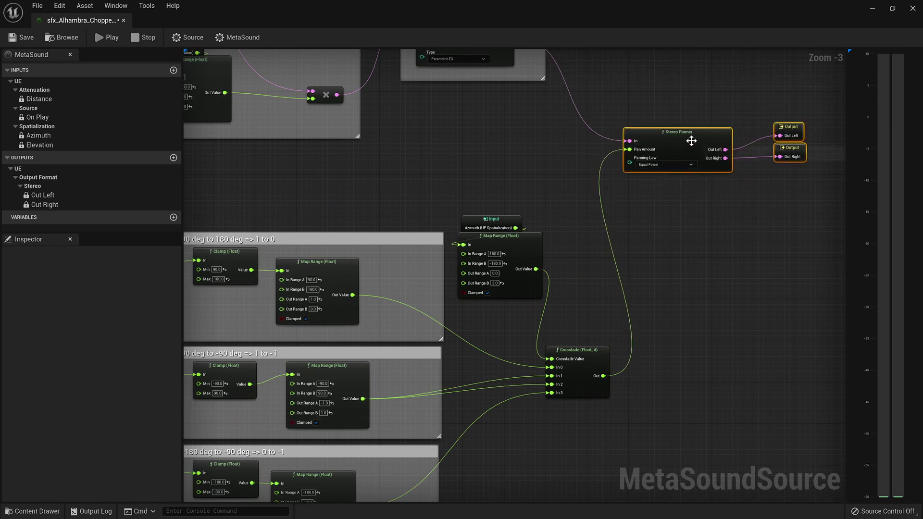
drag(692, 140, 742, 361)
right_drag(742, 362, 547, 233)
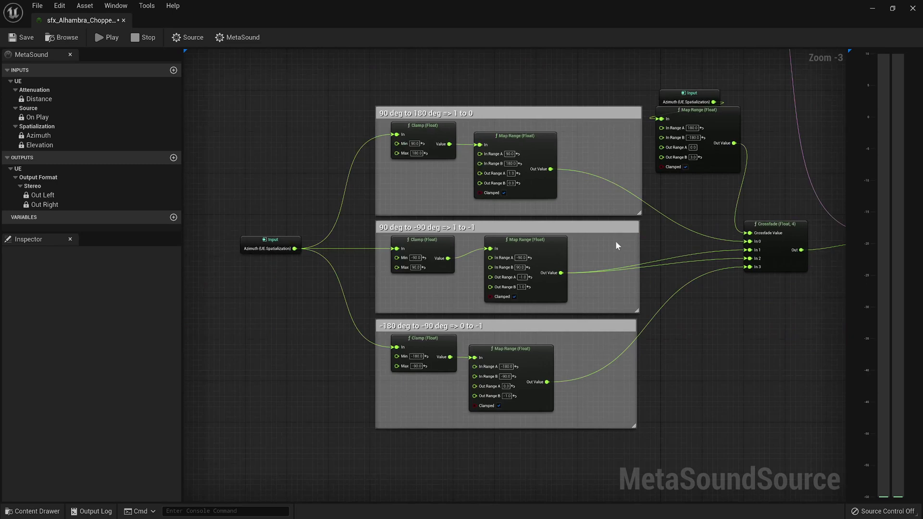
right_drag(289, 230, 249, 278)
scroll(254, 279, up, 2)
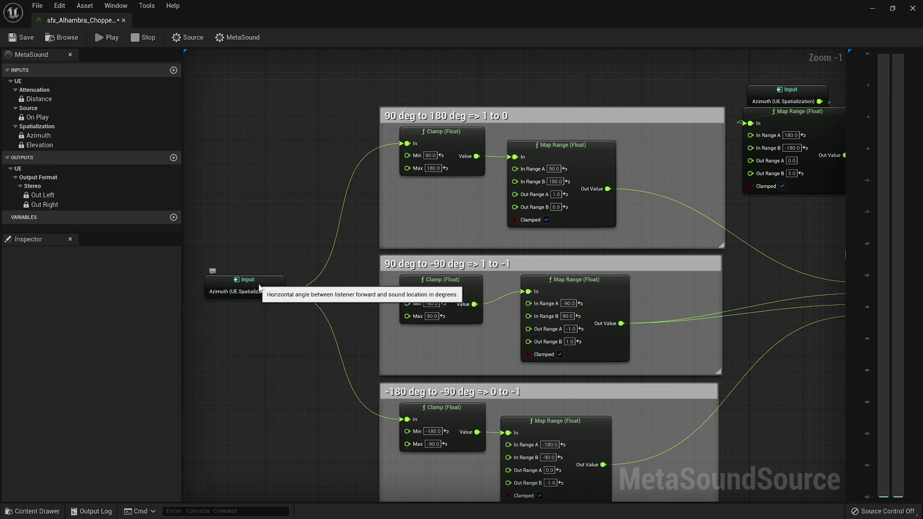
click(258, 294)
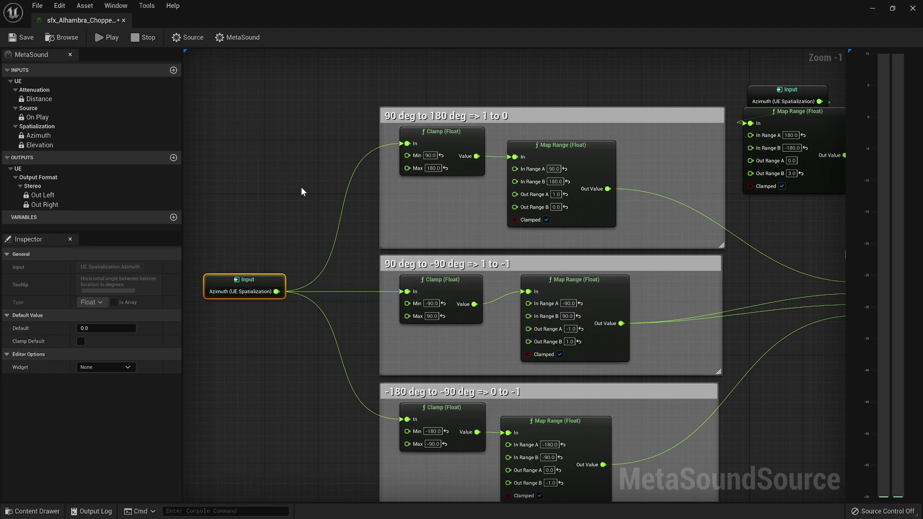
click(430, 186)
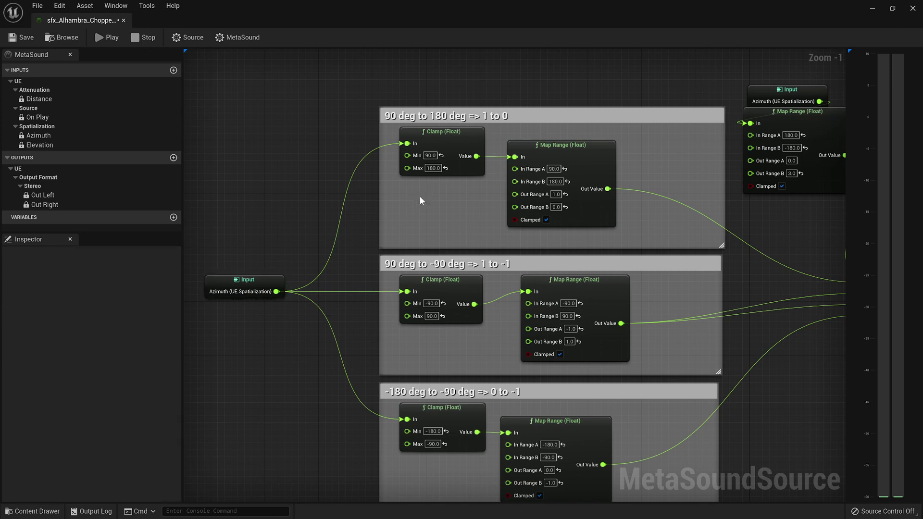
click(477, 120)
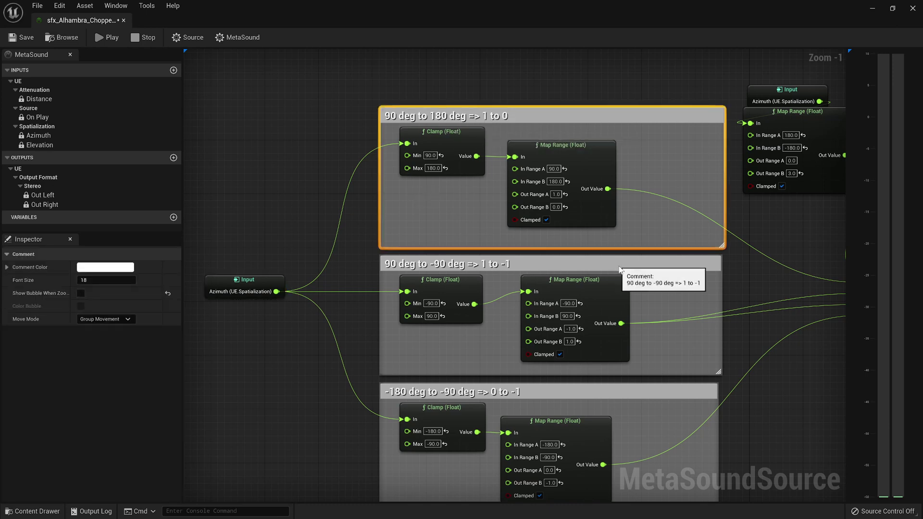
click(653, 356)
right_drag(654, 357, 163, 435)
click(552, 339)
click(650, 299)
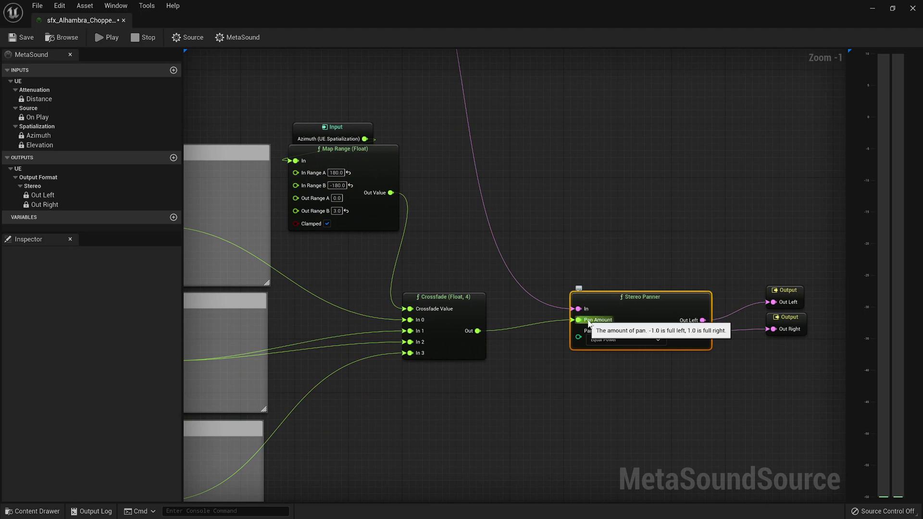
right_drag(457, 373, 589, 256)
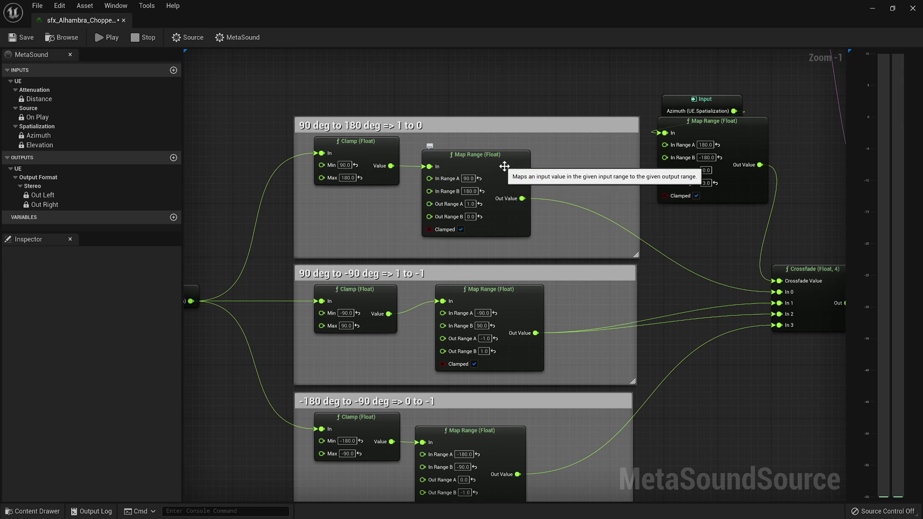
right_drag(572, 225, 490, 223)
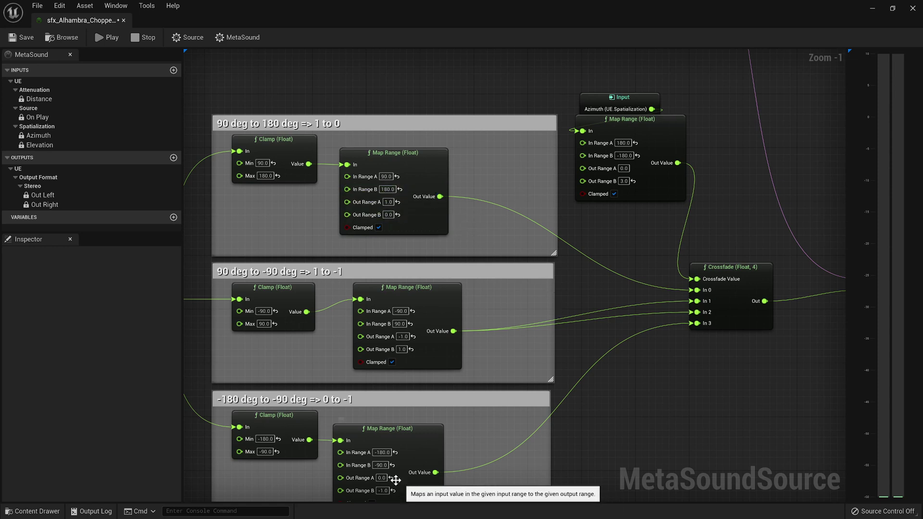
right_drag(582, 461, 368, 296)
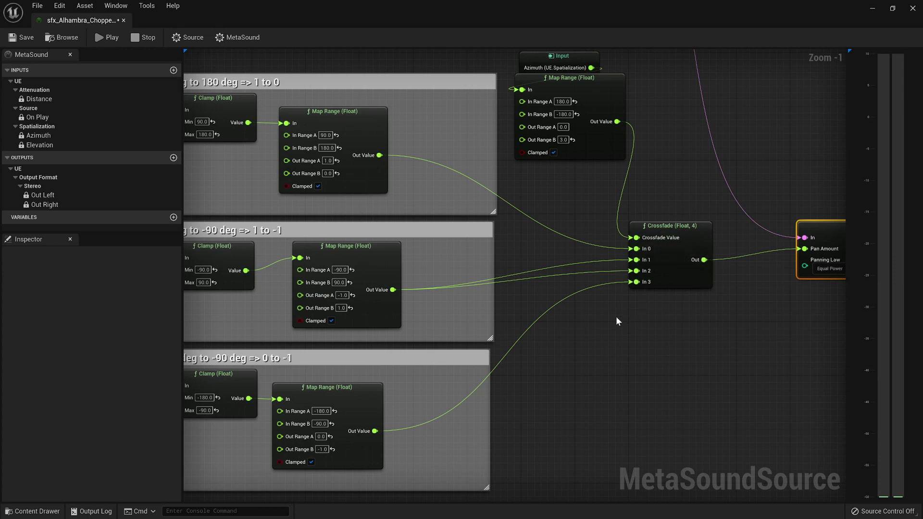
click(362, 130)
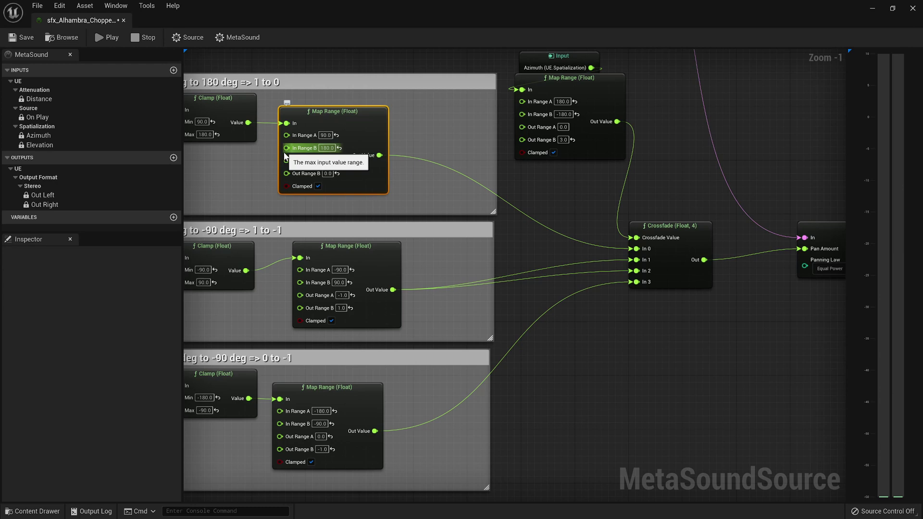
right_drag(236, 156, 503, 179)
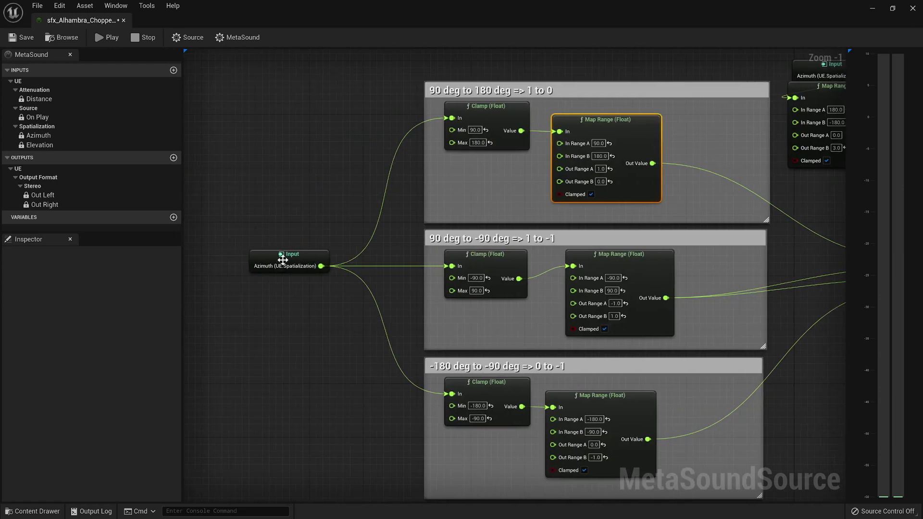
right_drag(711, 211, 461, 170)
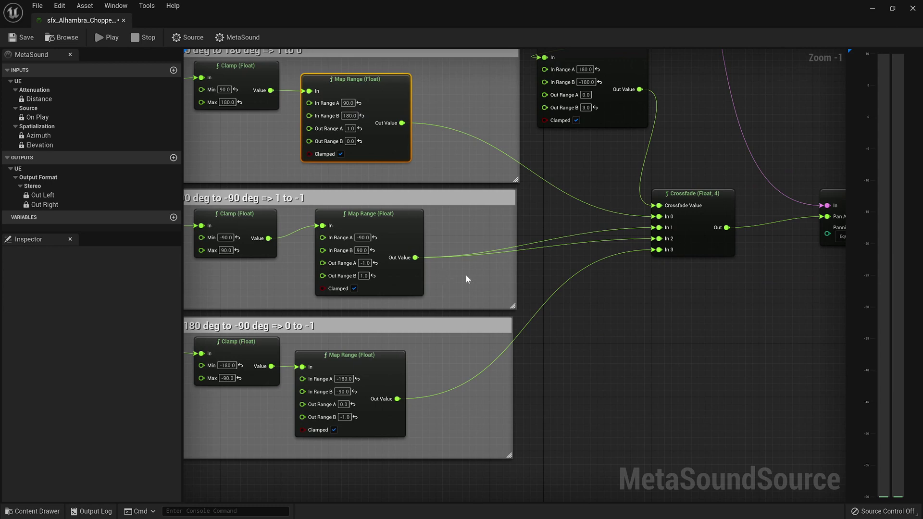
right_drag(439, 282, 486, 204)
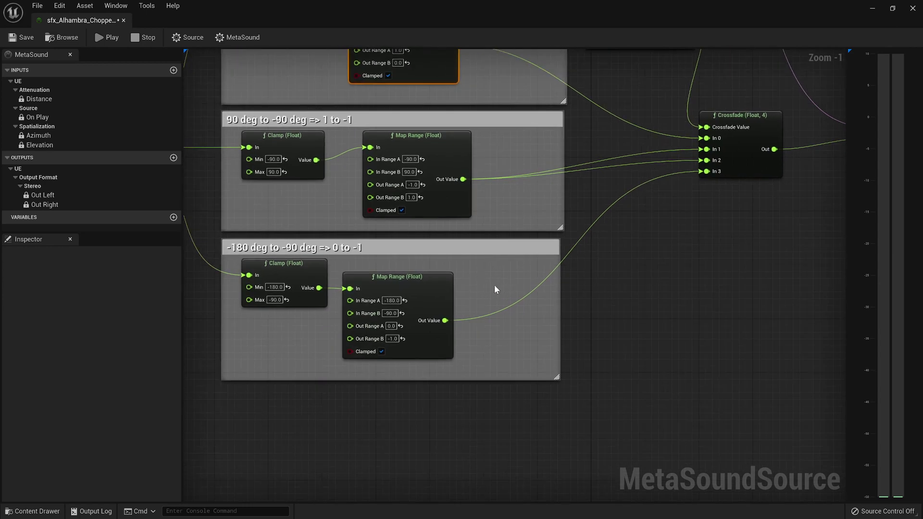
right_drag(480, 348, 505, 359)
right_drag(541, 243, 636, 317)
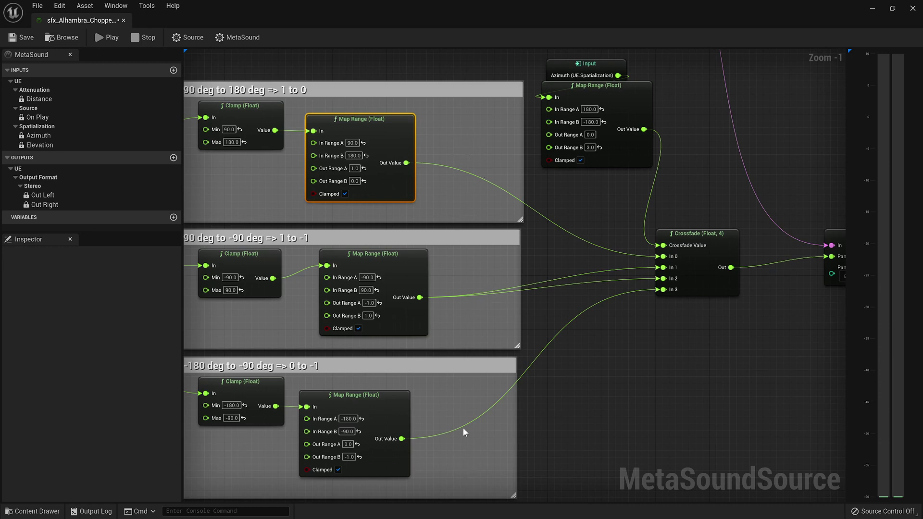
right_drag(612, 415, 549, 410)
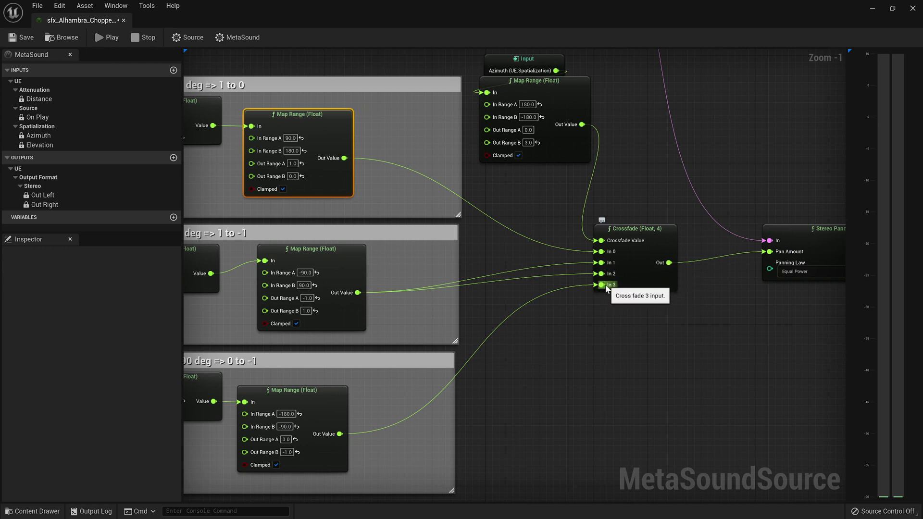
right_drag(651, 212, 597, 253)
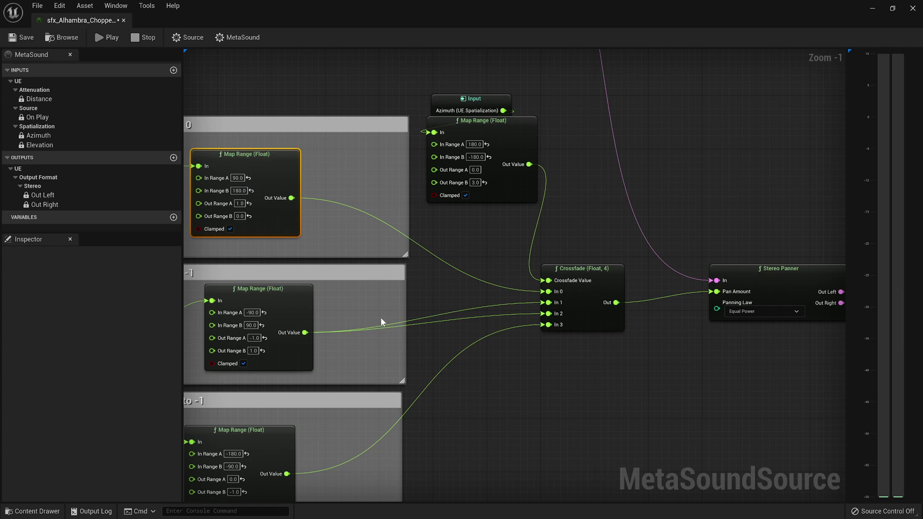
right_drag(381, 319, 508, 319)
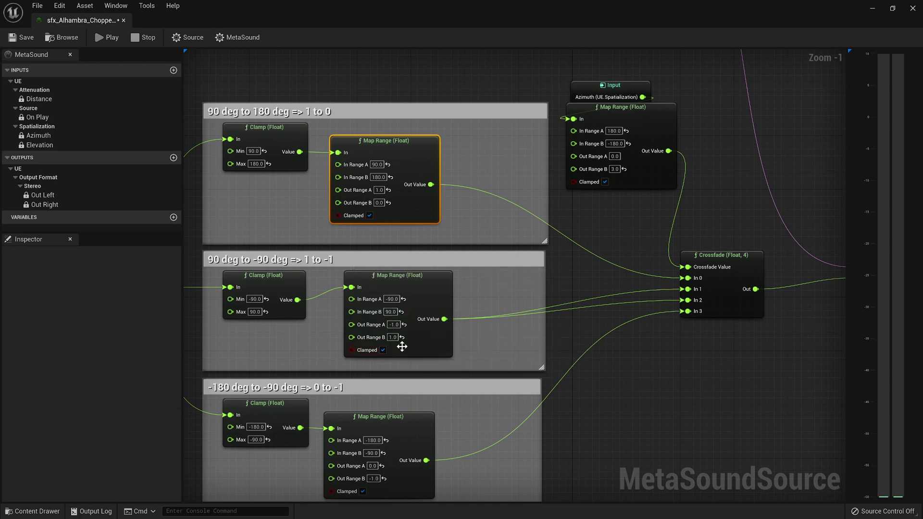
right_drag(810, 352, 467, 372)
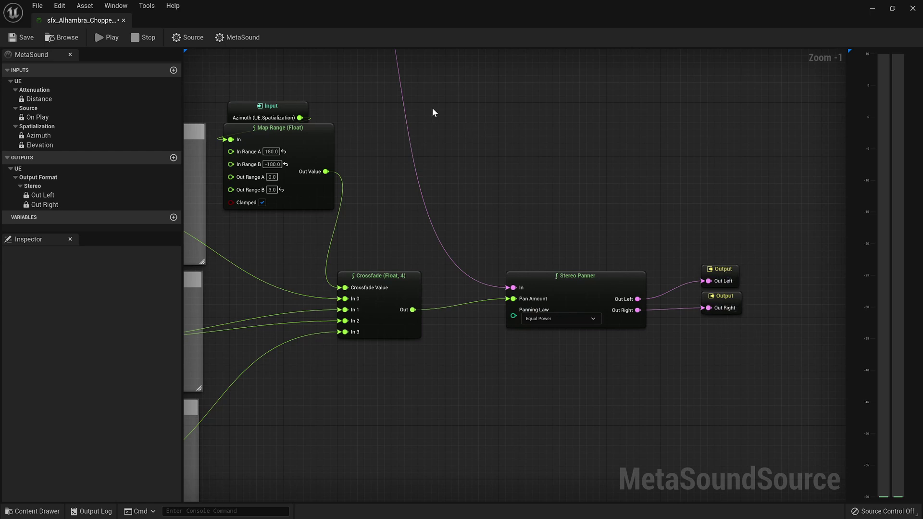
Step: Save the chopper MetaSound, then zoom out to Zoom -4 to view the whole graph
click(20, 37)
scroll(570, 243, down, 3)
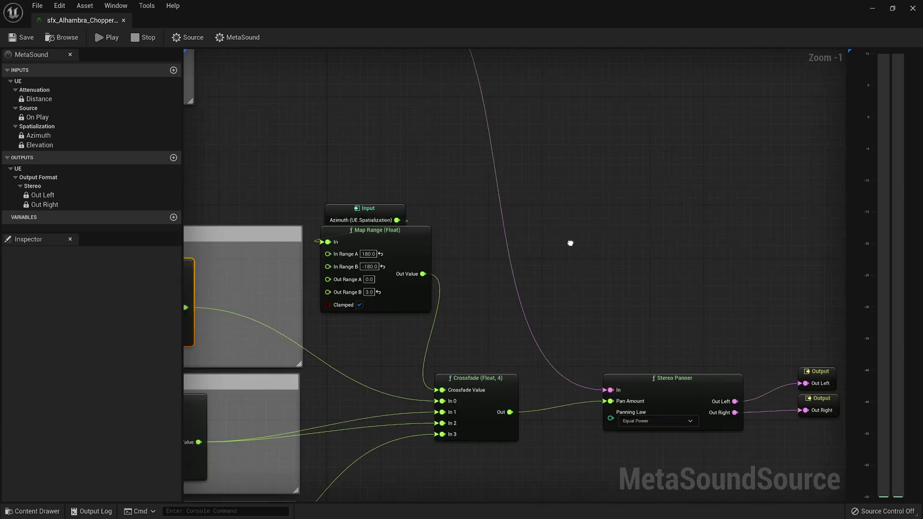
right_drag(590, 227, 627, 341)
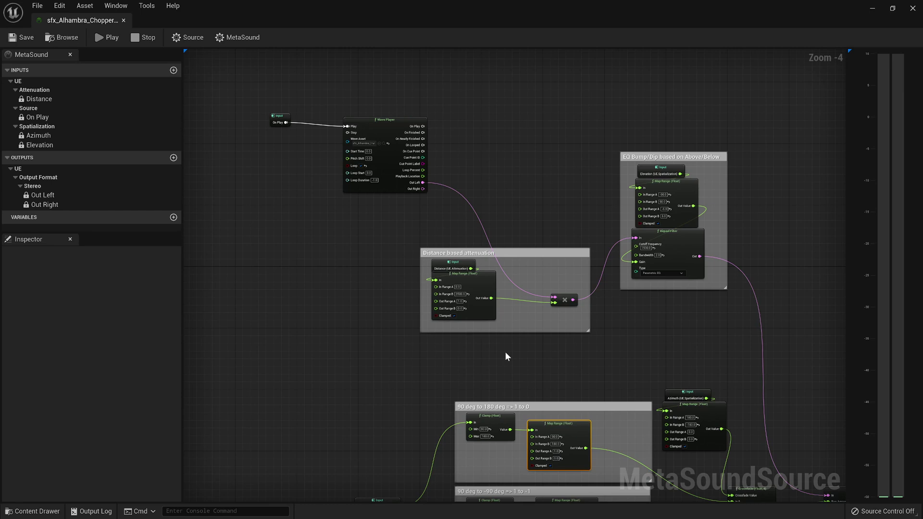
scroll(516, 346, up, 3)
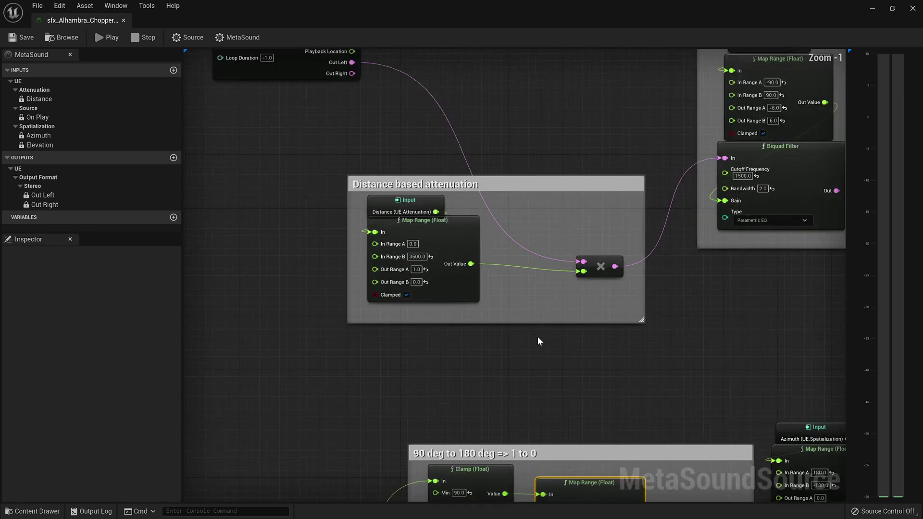
scroll(539, 339, down, 1)
right_drag(586, 339, 386, 341)
right_drag(608, 350, 633, 176)
right_drag(706, 251, 614, 305)
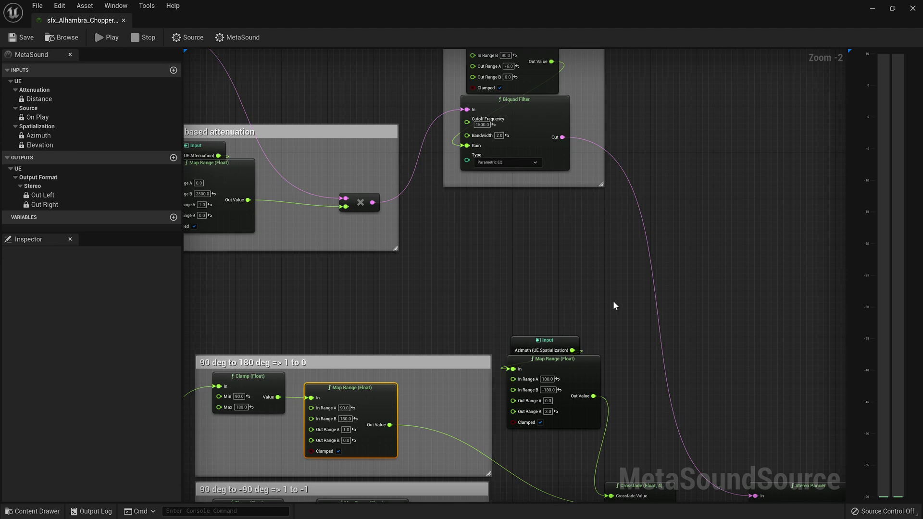
right_drag(733, 336, 634, 410)
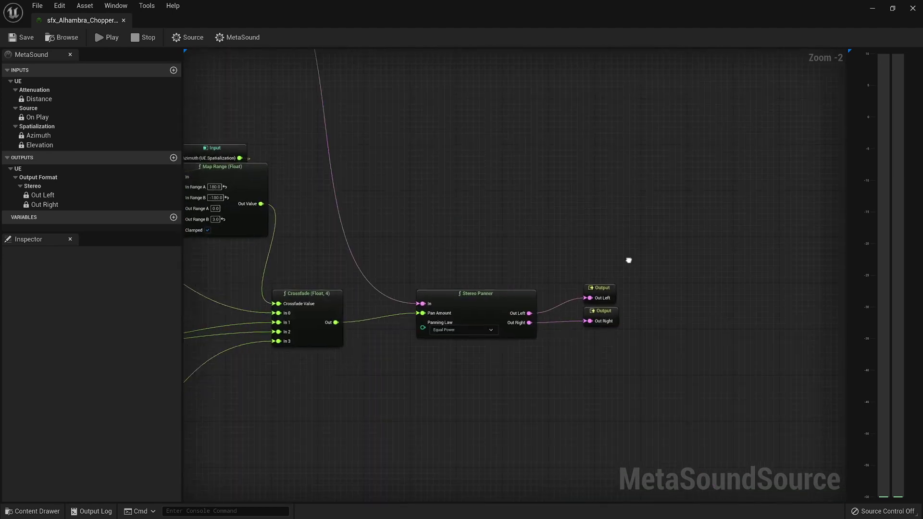
right_drag(576, 259, 600, 334)
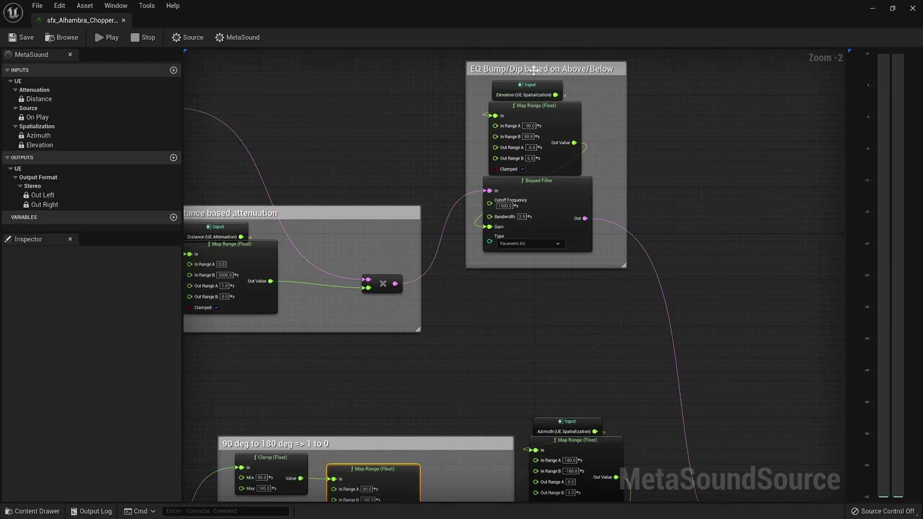
right_drag(731, 305, 618, 294)
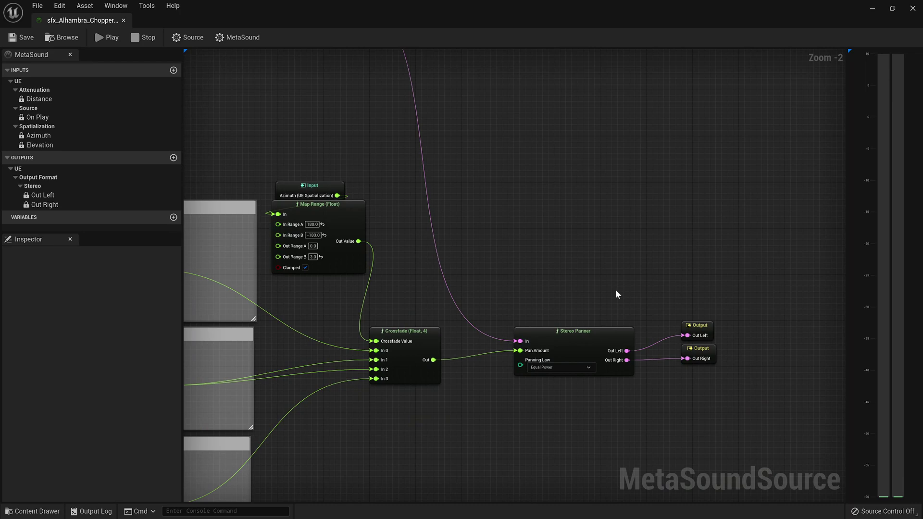
right_drag(615, 289, 510, 385)
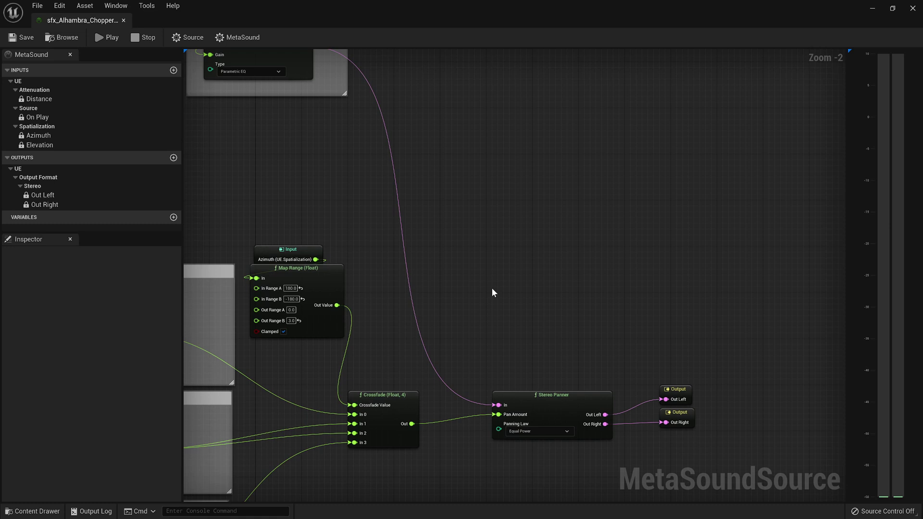
right_drag(491, 287, 494, 321)
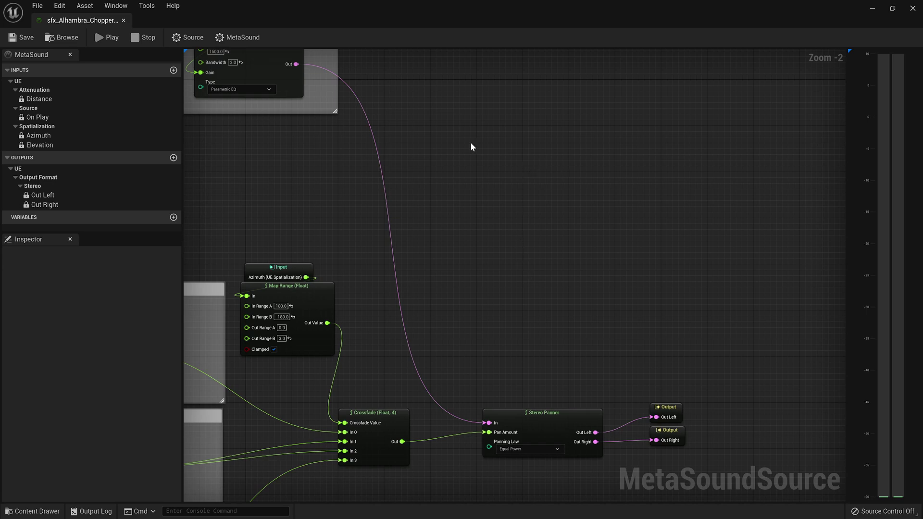
right_drag(422, 201, 791, 343)
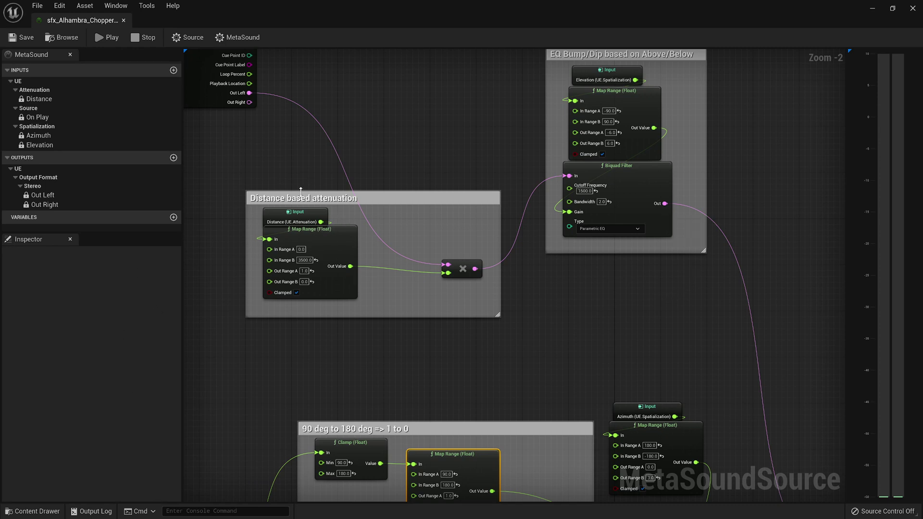
Step: Close the chopper MetaSound editor window
click(913, 10)
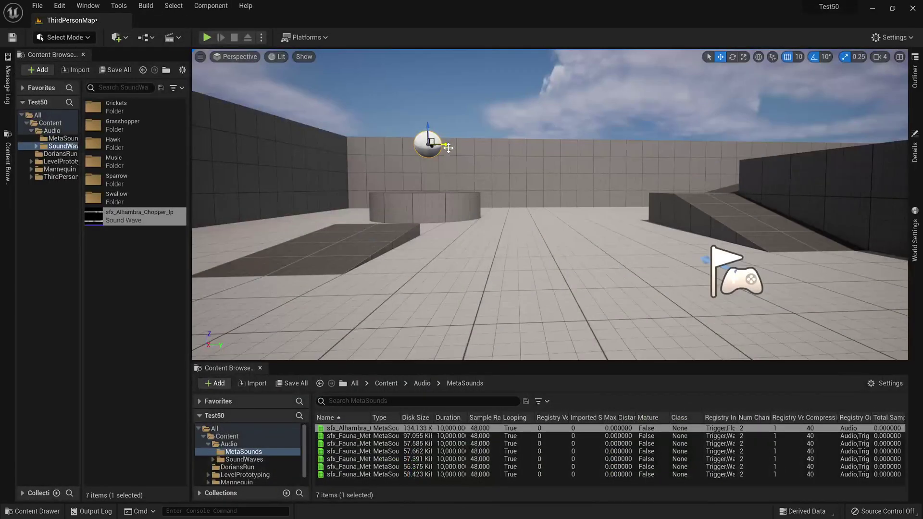